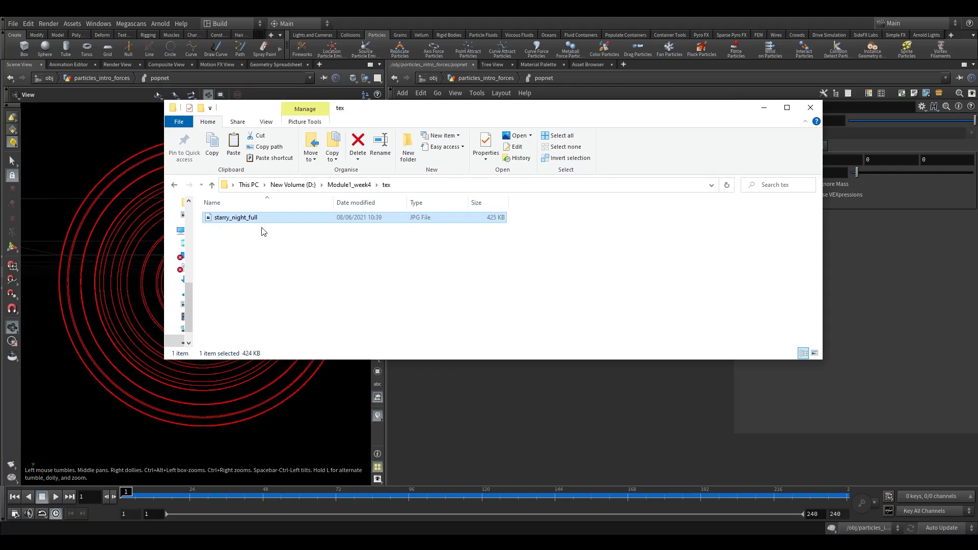
- Check the starry_night_full image in the project's tex folder and close the file window
{"action": "left_click", "coordinate": [236, 220]}
{"action": "left_click", "coordinate": [289, 271]}
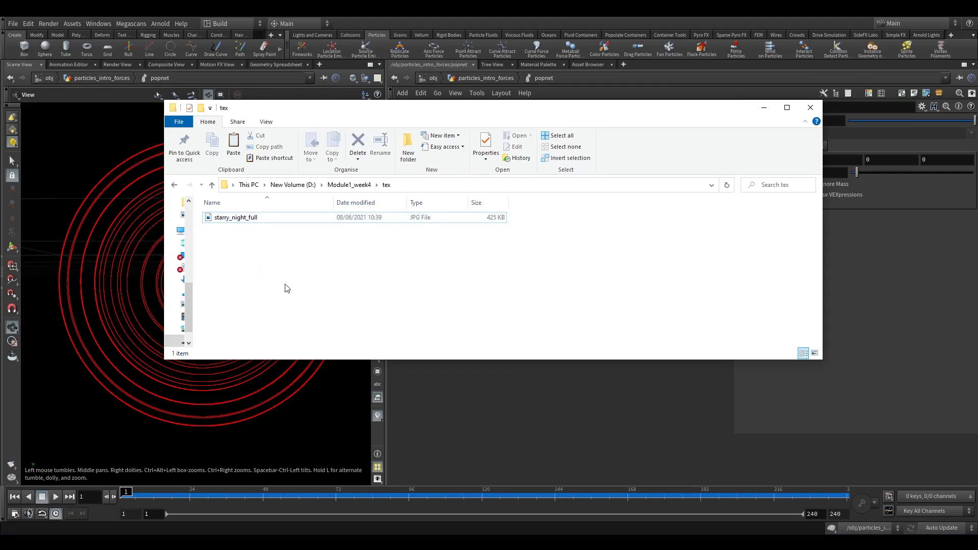
{"action": "left_click_drag", "start_coordinate": [484, 120], "coordinate": [431, 154]}
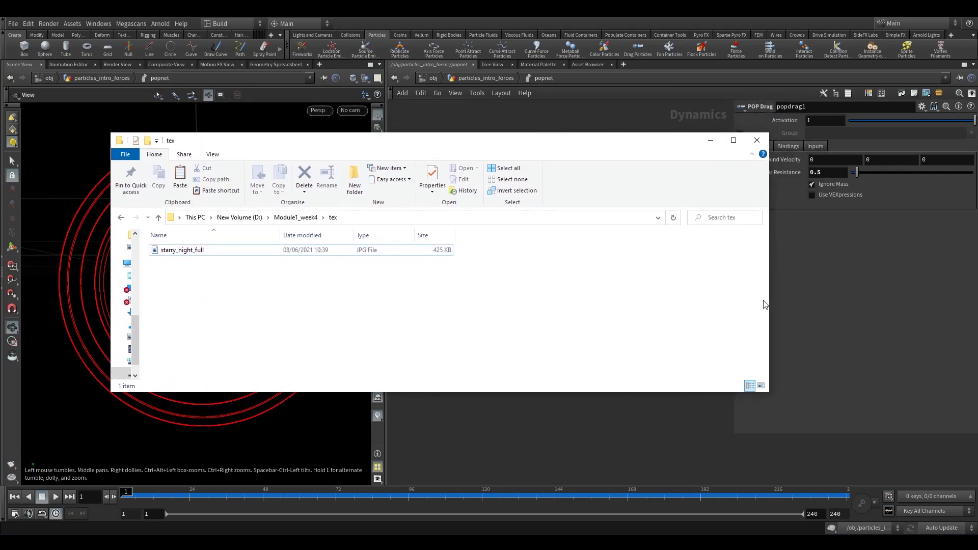
{"action": "left_click_drag", "start_coordinate": [770, 298], "coordinate": [462, 301]}
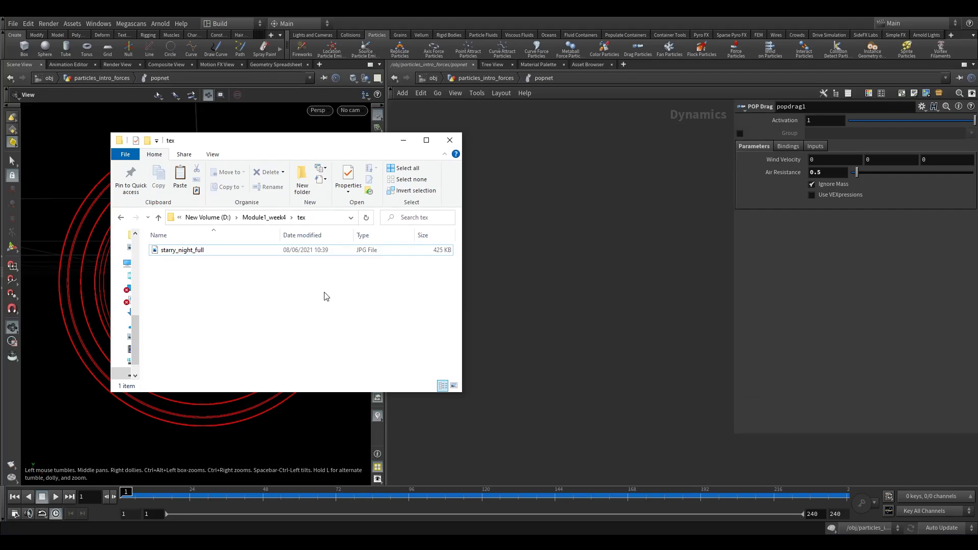
{"action": "left_click", "coordinate": [458, 139]}
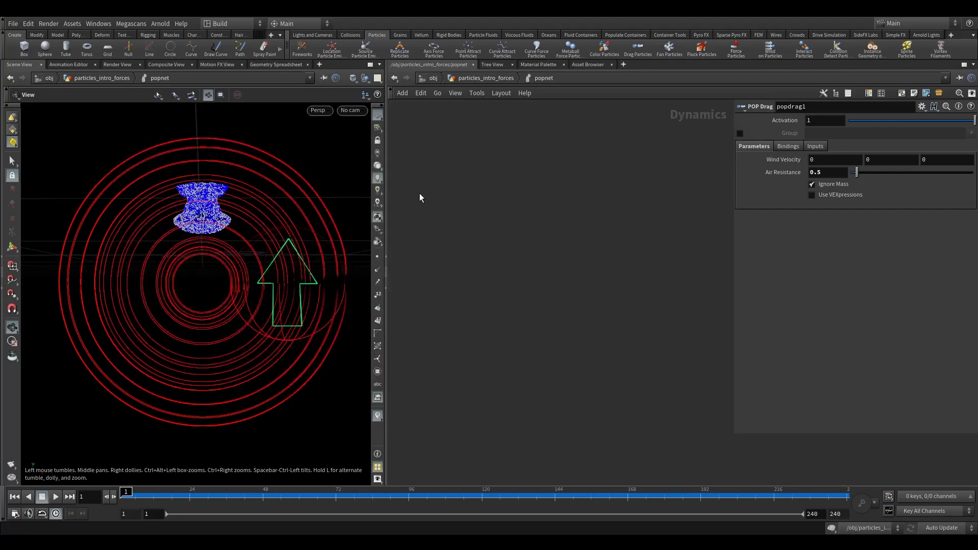
- Delete all the nodes at the object level: particles_intro, AutoDopNetwork and particles_intro_forces
{"action": "left_click", "coordinate": [439, 78]}
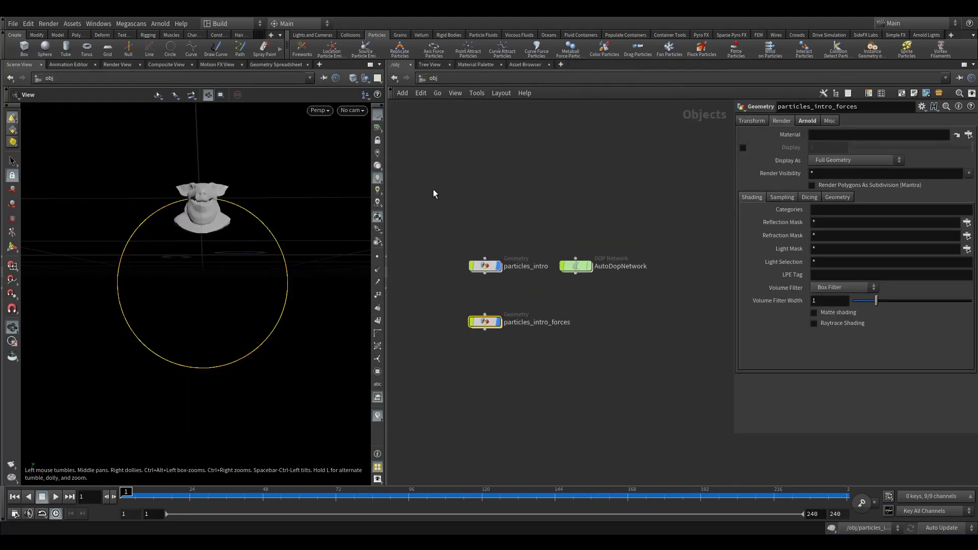
{"action": "left_click_drag", "start_coordinate": [435, 188], "coordinate": [642, 393]}
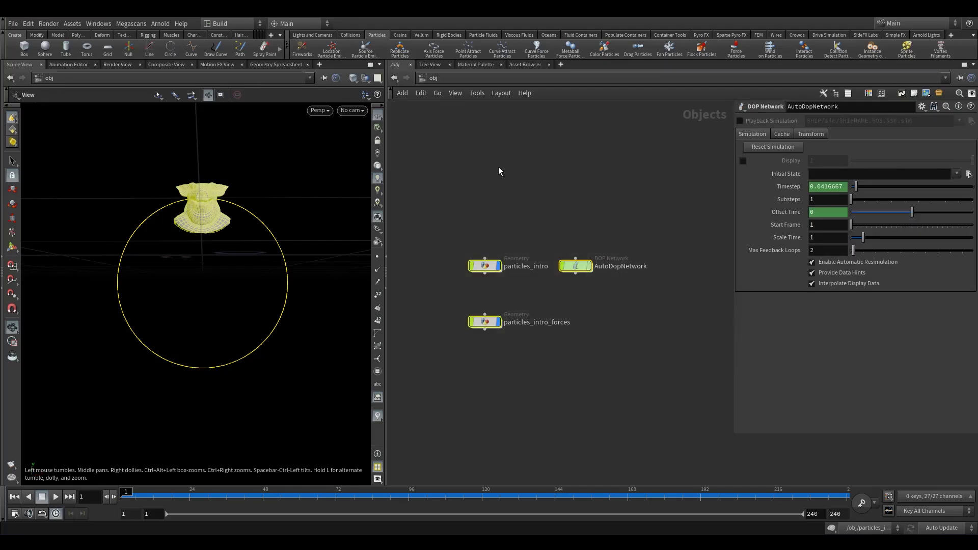
{"action": "key", "text": "Delete"}
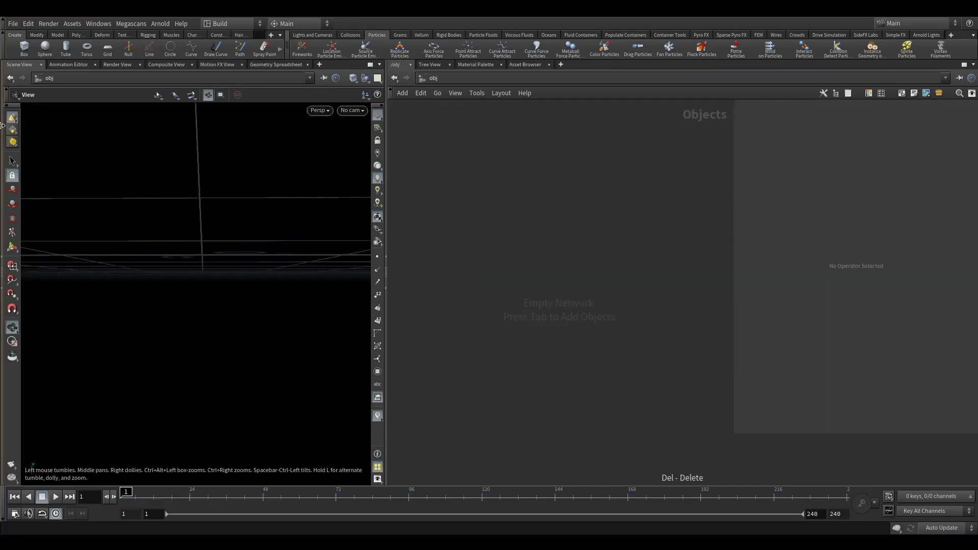
- Save the scene under the new name particles-trails.v1.hip in the project folder
{"action": "left_click", "coordinate": [13, 23]}
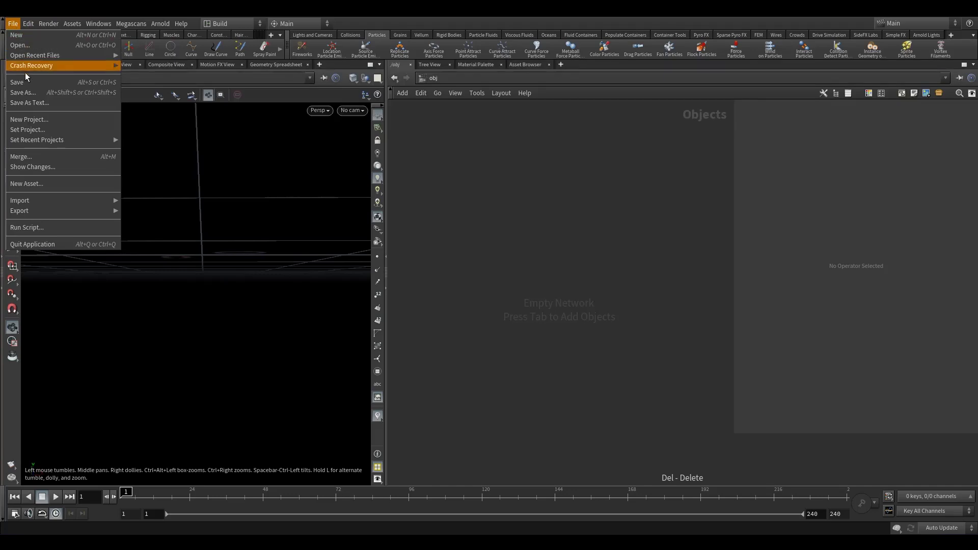
{"action": "left_click", "coordinate": [31, 92]}
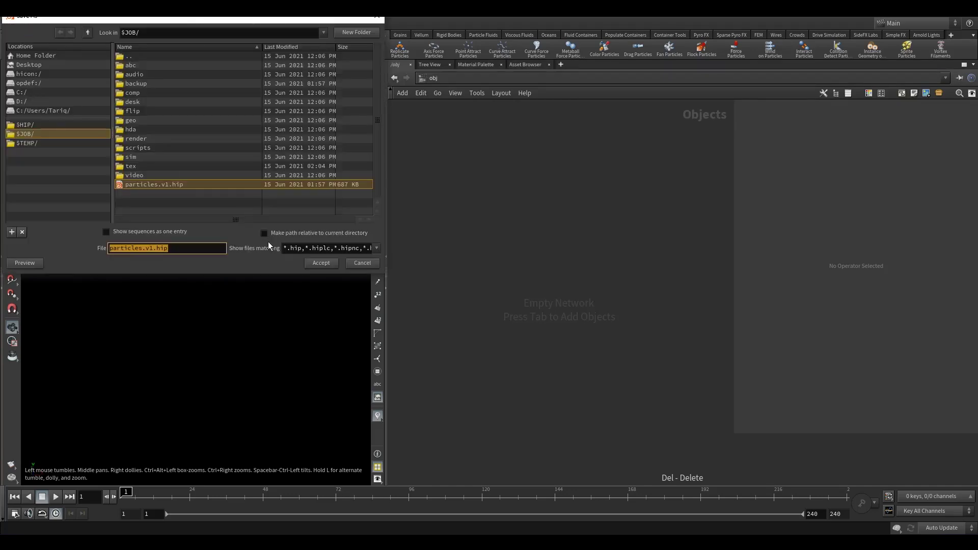
{"action": "left_click", "coordinate": [149, 248]}
{"action": "type", "text": "-trails"}
{"action": "left_click", "coordinate": [323, 264]}
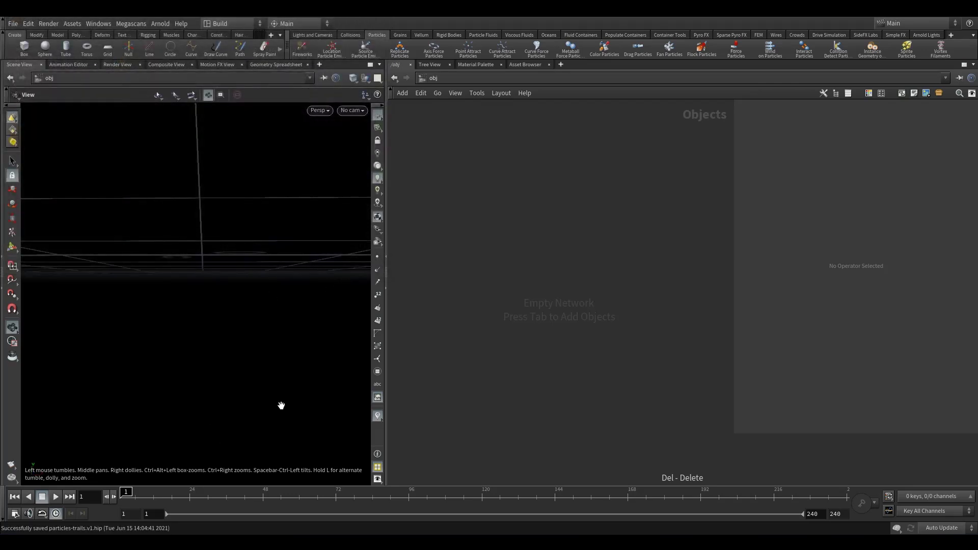
{"action": "left_click_drag", "start_coordinate": [217, 263], "coordinate": [245, 297]}
{"action": "key", "text": "Tab"}
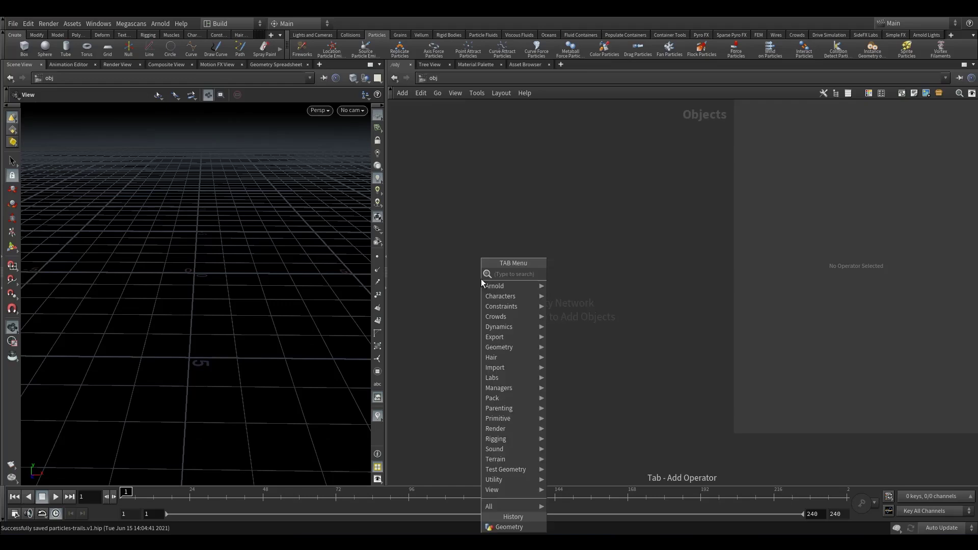
{"action": "type", "text": "ge"}
{"action": "key", "text": "Escape"}
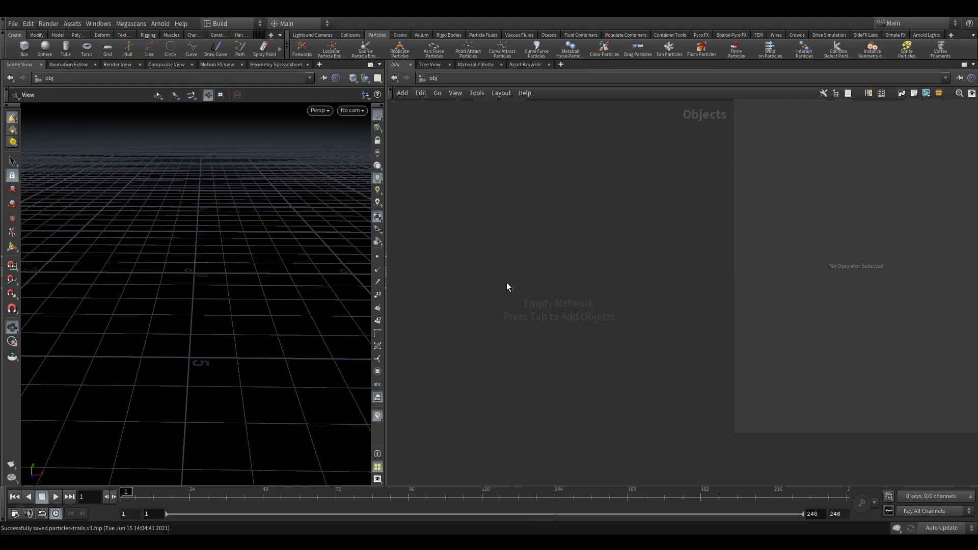
- Add a Geometry object to the empty network and rename it Trails
{"action": "key", "text": "Tab"}
{"action": "type", "text": "ge"}
{"action": "key", "text": "Return"}
{"action": "left_click", "coordinate": [549, 271]}
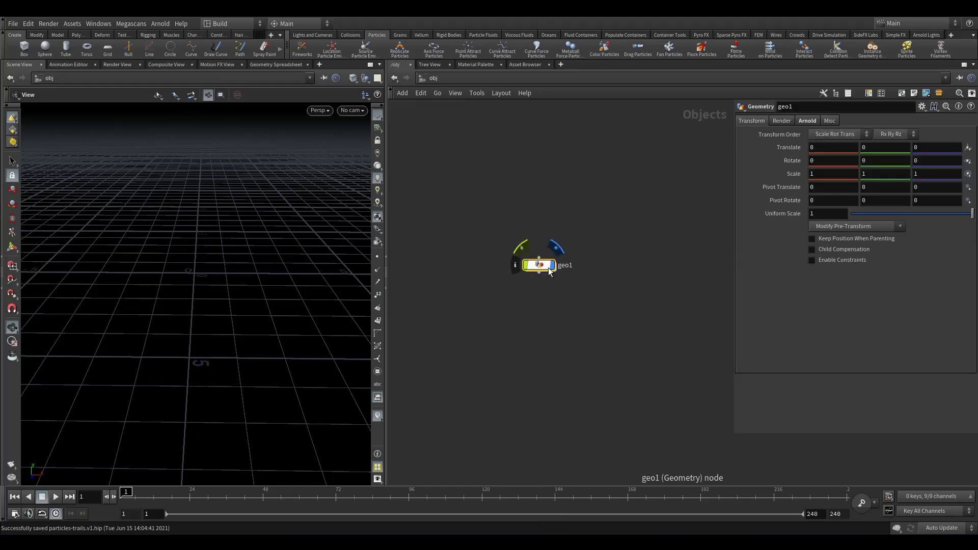
{"action": "double_click", "coordinate": [572, 264]}
{"action": "type", "text": "Tra"}
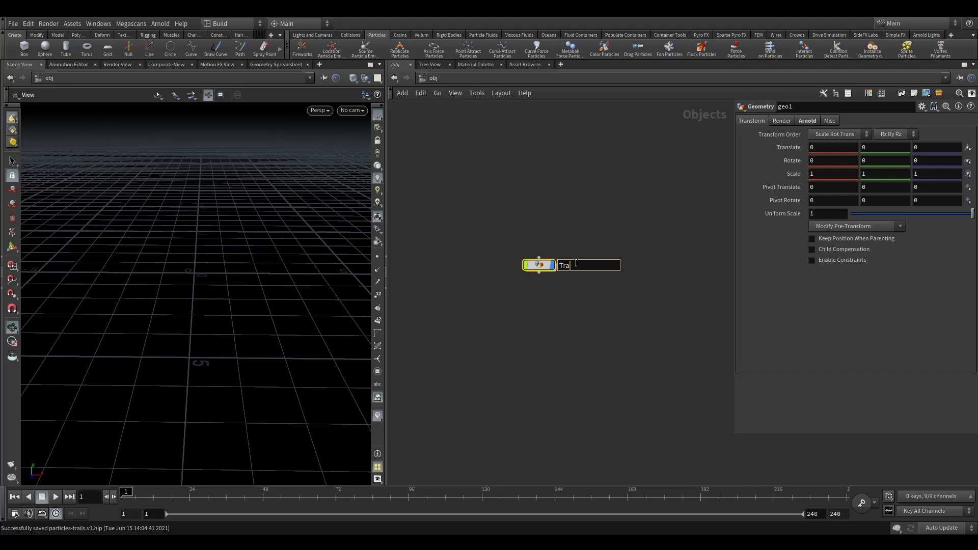
{"action": "key", "text": "Return"}
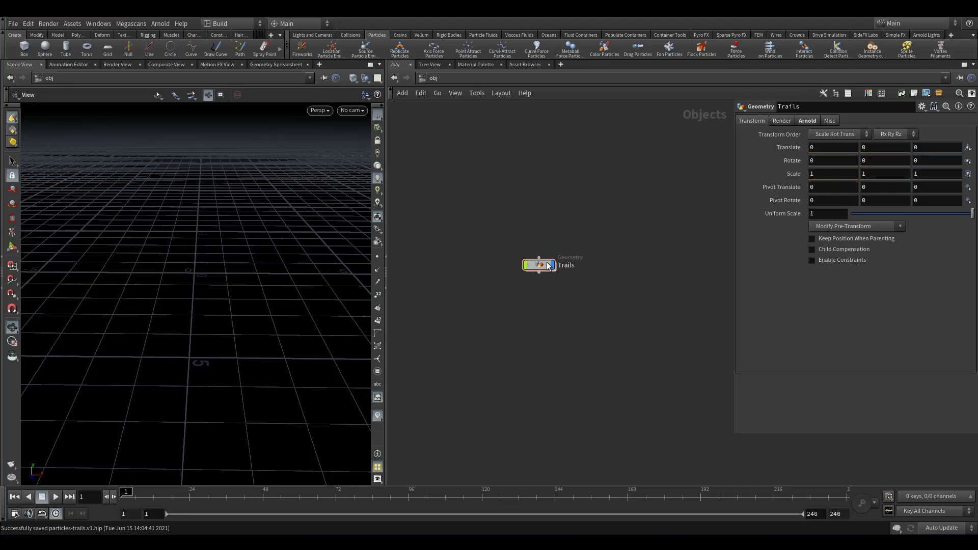
- Go inside the Trails object and add a Grid node
{"action": "double_click", "coordinate": [546, 262]}
{"action": "key", "text": "Tab"}
{"action": "type", "text": "gr"}
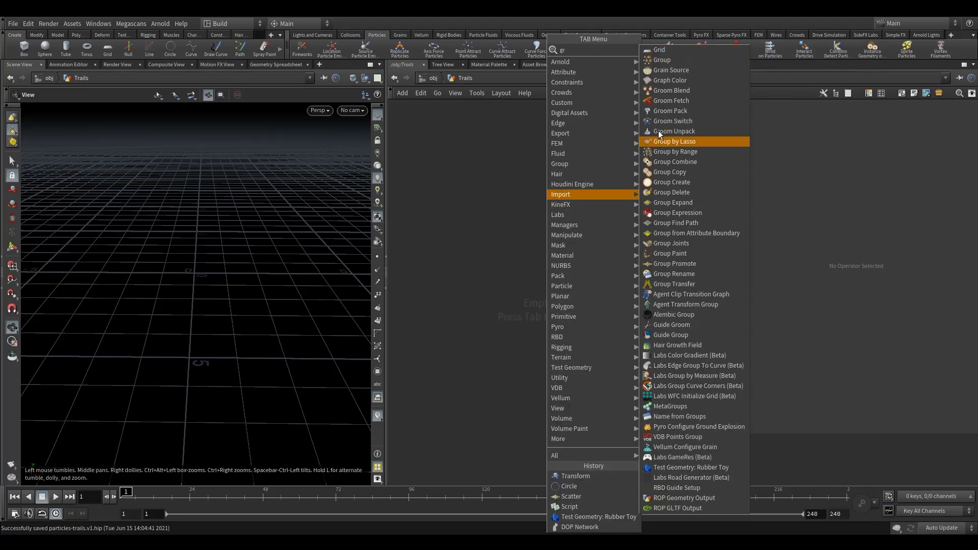
{"action": "left_click", "coordinate": [675, 49]}
{"action": "left_click", "coordinate": [557, 245]}
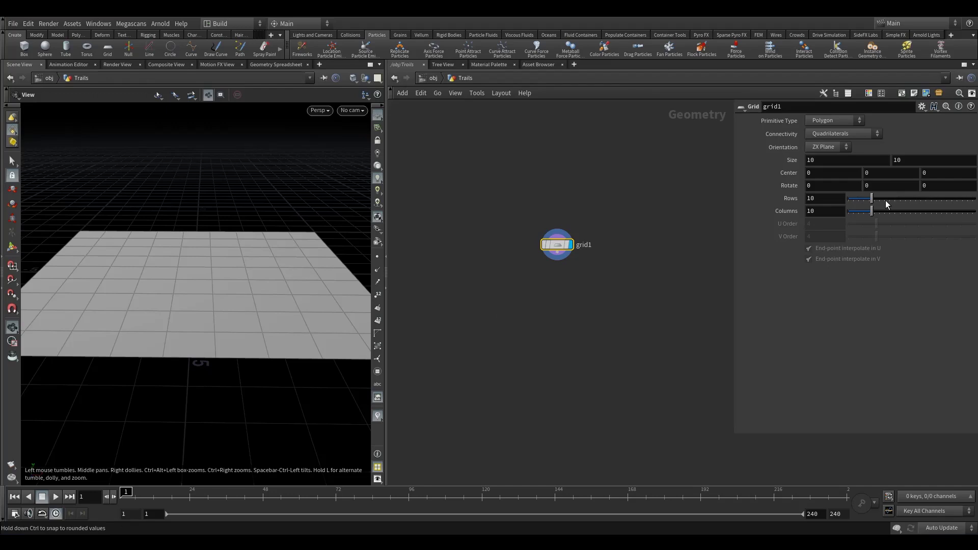
- Set the grid's rows and columns to 50 and reposition its node in the network
{"action": "left_click_drag", "start_coordinate": [921, 200], "coordinate": [974, 216]}
{"action": "left_click", "coordinate": [975, 211]}
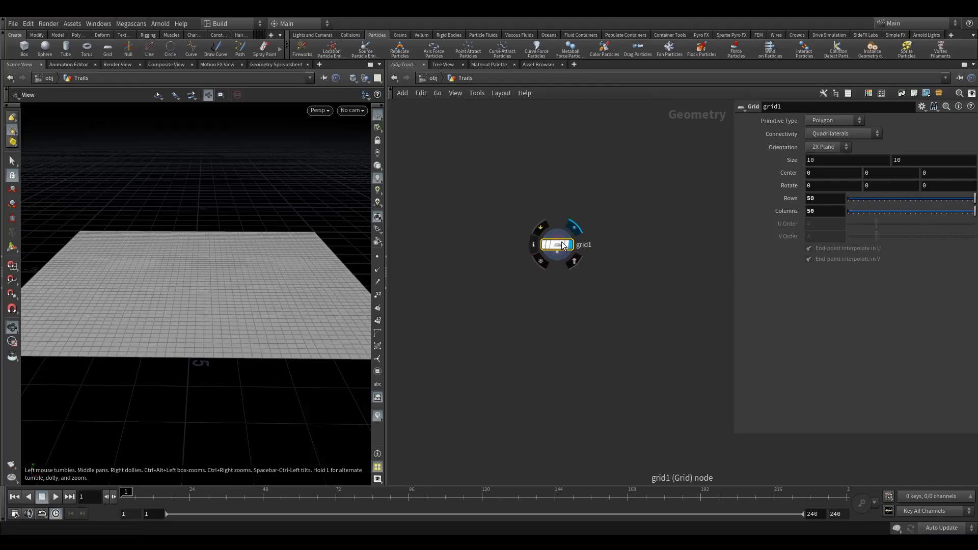
{"action": "left_click_drag", "start_coordinate": [558, 244], "coordinate": [528, 228]}
- Examine the grid's points up close and its point attributes in the Geometry Spreadsheet
{"action": "left_click_drag", "start_coordinate": [240, 244], "coordinate": [254, 305]}
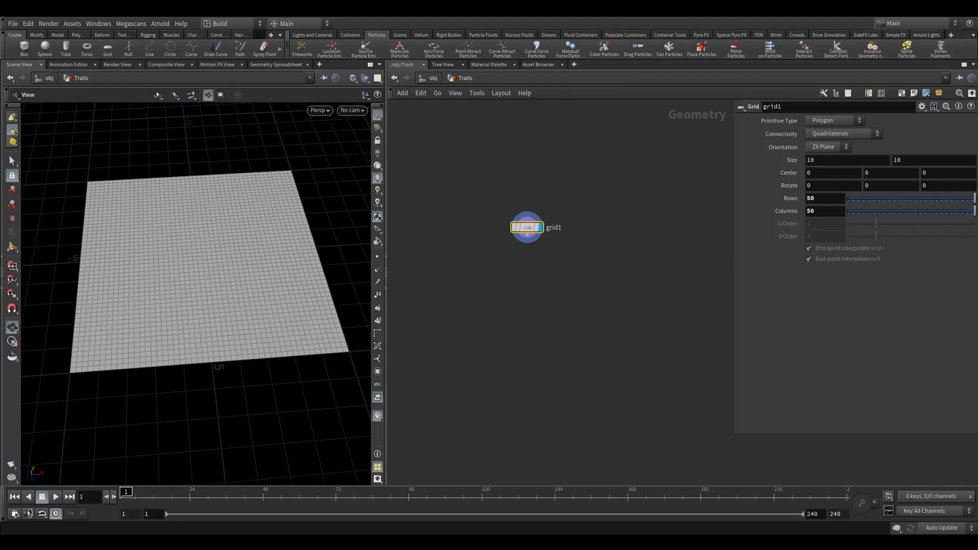
{"action": "left_click", "coordinate": [512, 282]}
{"action": "left_click_drag", "start_coordinate": [253, 268], "coordinate": [254, 281]}
{"action": "right_click_drag", "start_coordinate": [253, 281], "coordinate": [208, 269]}
{"action": "right_click_drag", "start_coordinate": [132, 285], "coordinate": [142, 321]}
{"action": "left_click_drag", "start_coordinate": [143, 321], "coordinate": [170, 326]}
{"action": "right_click_drag", "start_coordinate": [170, 326], "coordinate": [222, 330]}
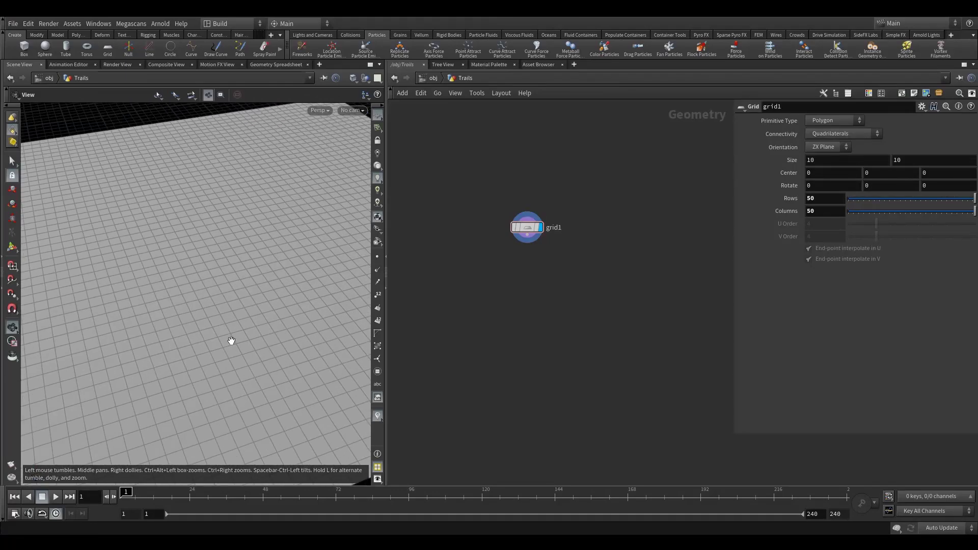
{"action": "right_click_drag", "start_coordinate": [165, 350], "coordinate": [209, 324]}
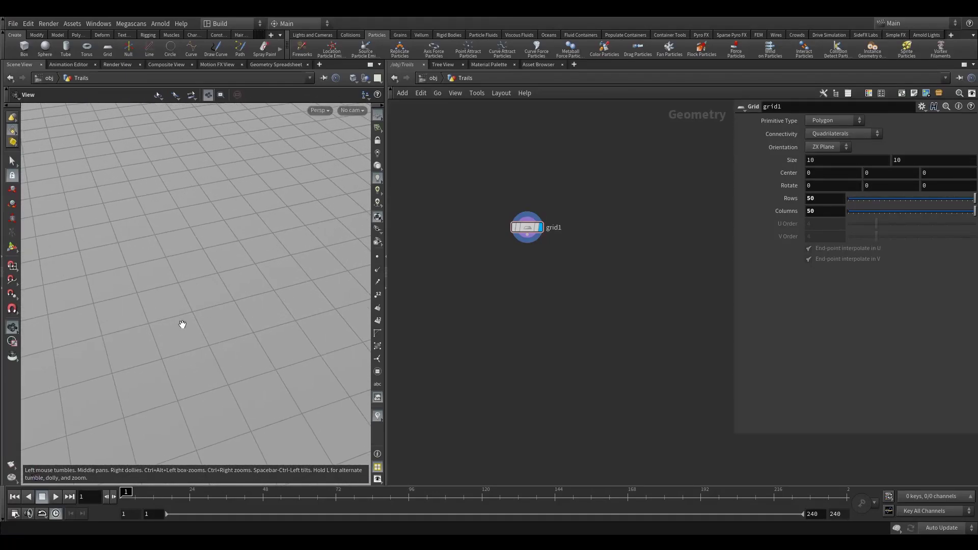
{"action": "left_click", "coordinate": [262, 64]}
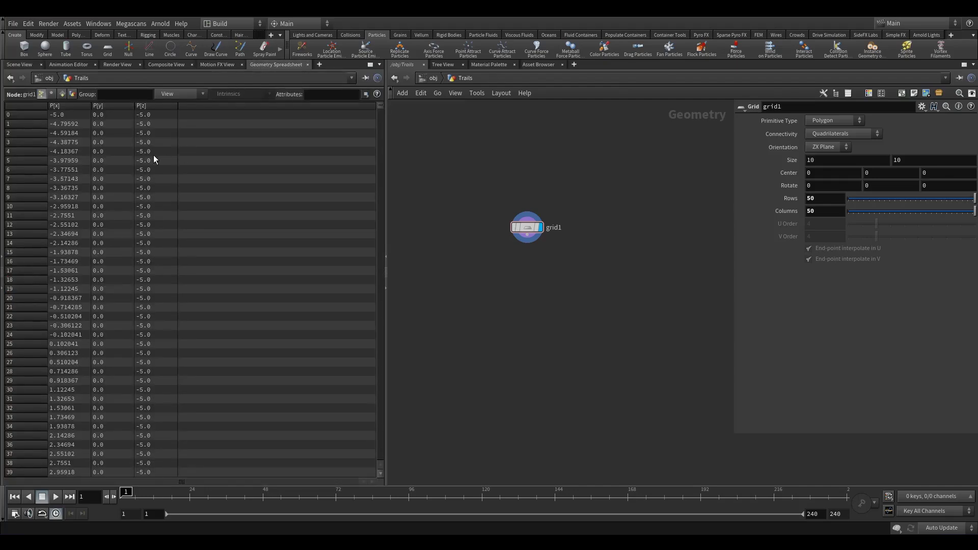
{"action": "left_click", "coordinate": [20, 64]}
- Add an Attribute from Map node below the grid, connect the grid to it and display its result
{"action": "key", "text": "Tab"}
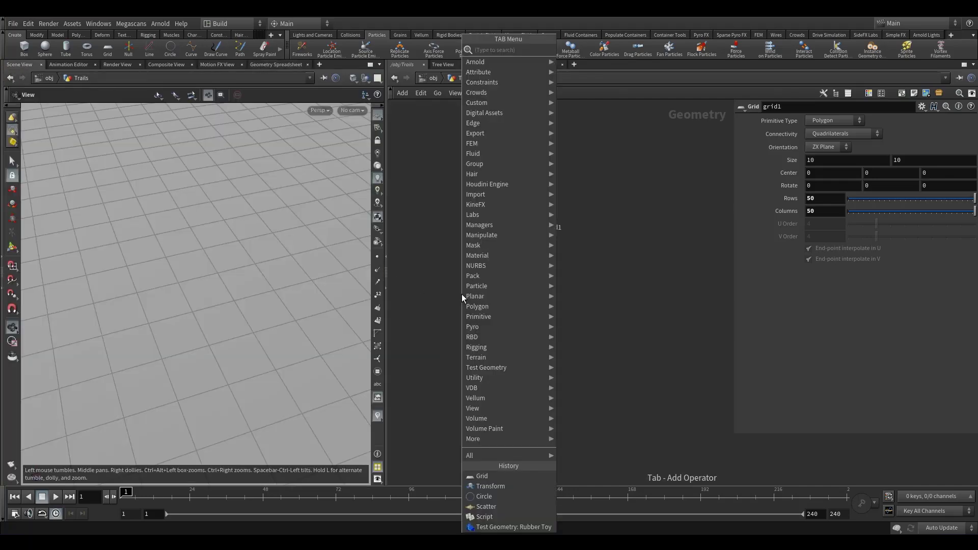
{"action": "type", "text": "af"}
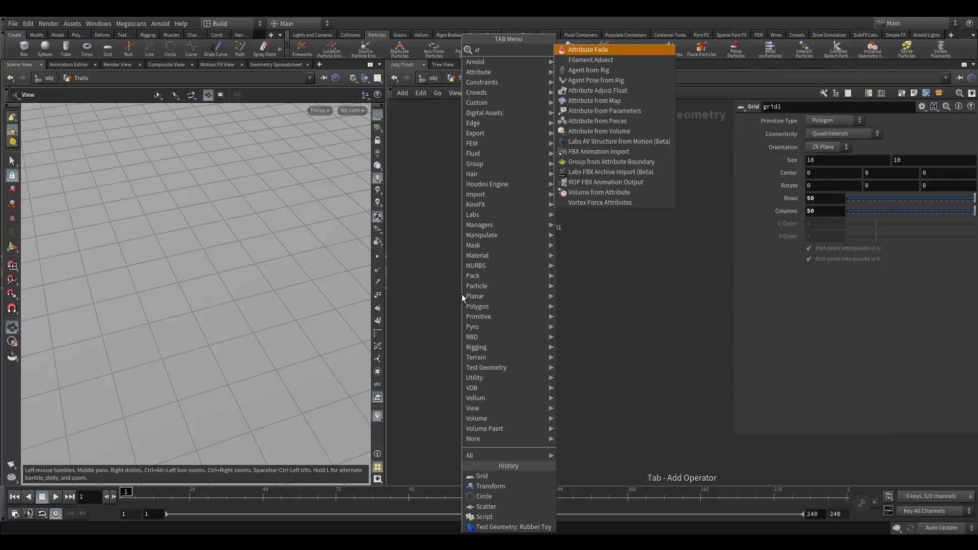
{"action": "type", "text": "m"}
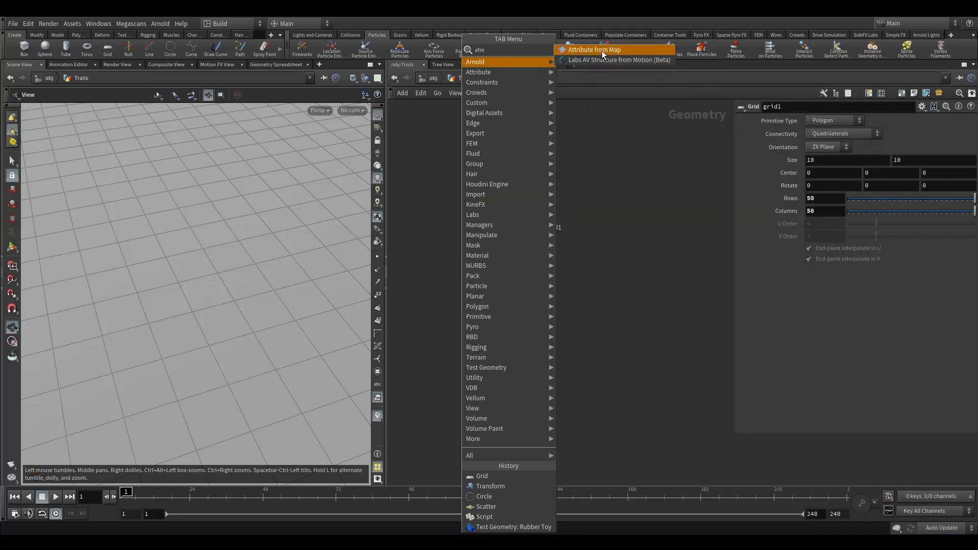
{"action": "left_click", "coordinate": [587, 51]}
{"action": "left_click", "coordinate": [527, 277]}
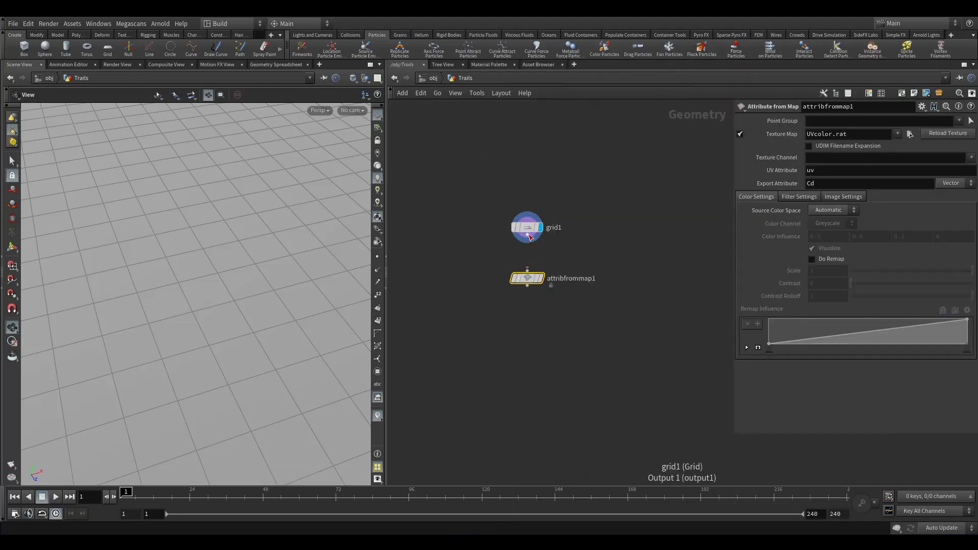
{"action": "right_click_drag", "start_coordinate": [288, 269], "coordinate": [237, 286]}
{"action": "left_click_drag", "start_coordinate": [238, 285], "coordinate": [194, 322]}
{"action": "scroll", "coordinate": [194, 322], "scroll_direction": "up", "scroll_amount": 5}
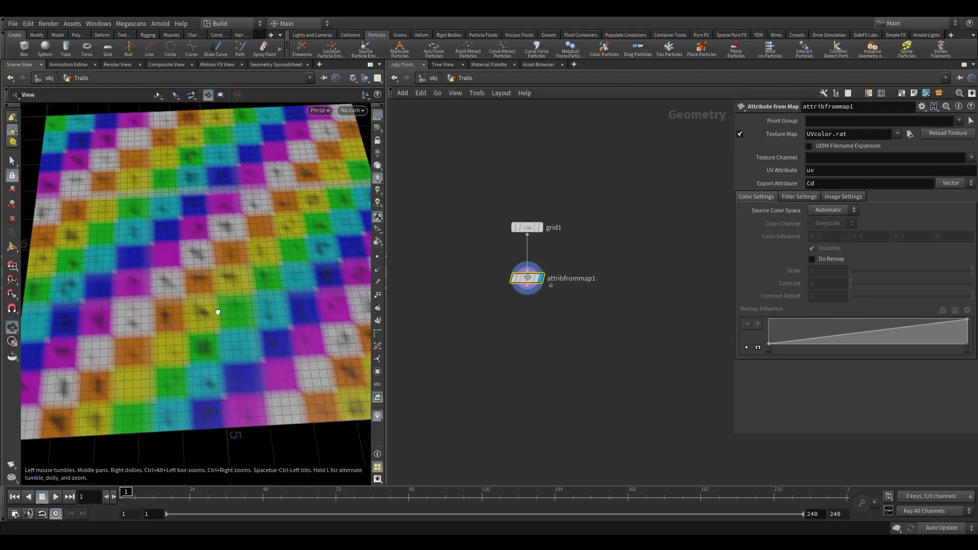
- Increase the grid's rows and columns for a sharper texture, and reselect the Attribute from Map node
{"action": "left_click", "coordinate": [526, 227]}
{"action": "middle_click_drag", "start_coordinate": [824, 199], "coordinate": [845, 171]}
{"action": "mouse_move", "coordinate": [277, 282]}
{"action": "left_mouse_down"}
{"action": "mouse_move", "coordinate": [260, 299]}
{"action": "mouse_move", "coordinate": [282, 270]}
{"action": "left_mouse_up"}
{"action": "right_click_drag", "start_coordinate": [283, 270], "coordinate": [352, 303]}
{"action": "left_click", "coordinate": [528, 279]}
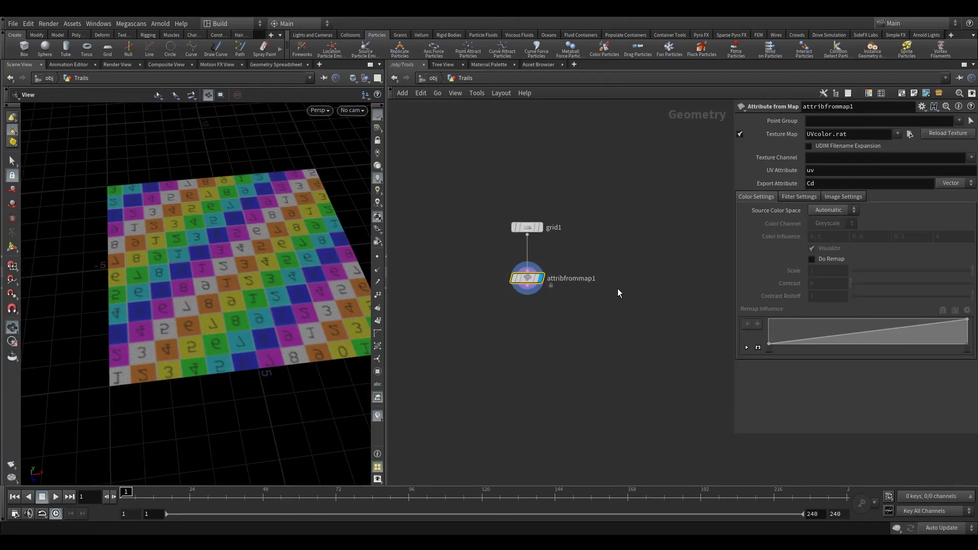
- In the Attribute from Map image settings, try Invert V, turn it off again and enable Invert U instead
{"action": "left_click", "coordinate": [804, 197]}
{"action": "left_click", "coordinate": [839, 199]}
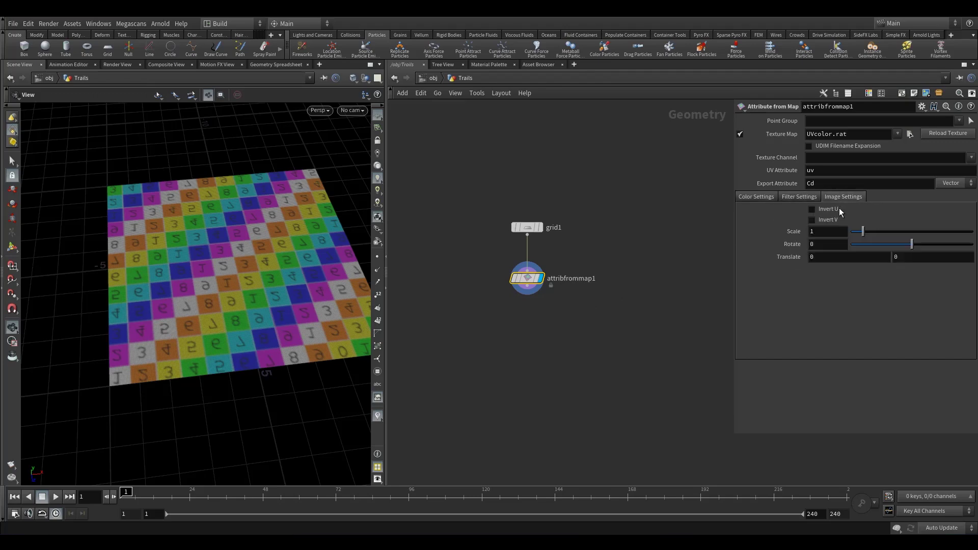
{"action": "left_click", "coordinate": [824, 222]}
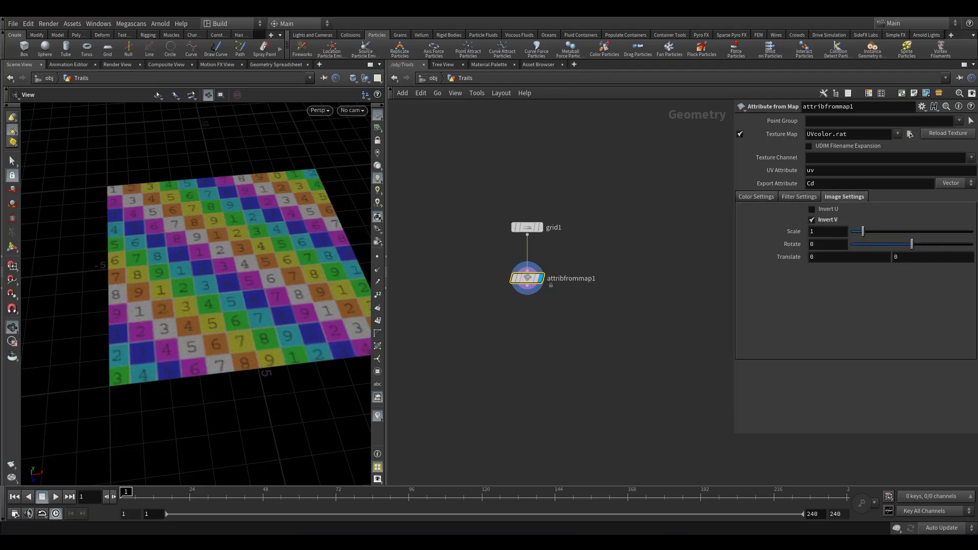
{"action": "left_click", "coordinate": [821, 223]}
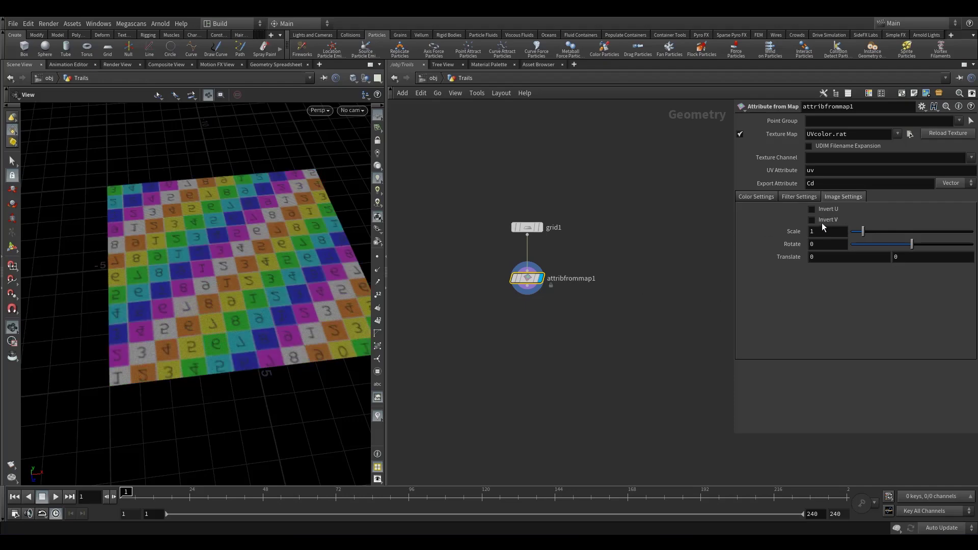
{"action": "left_click", "coordinate": [827, 210]}
{"action": "left_click_drag", "start_coordinate": [325, 238], "coordinate": [299, 305]}
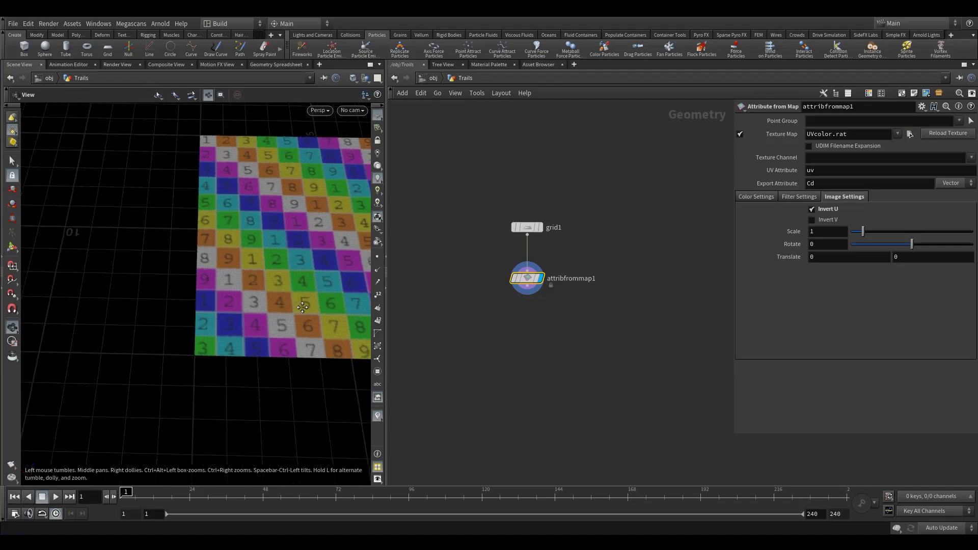
{"action": "middle_click_drag", "start_coordinate": [301, 255], "coordinate": [216, 310]}
{"action": "right_click_drag", "start_coordinate": [216, 310], "coordinate": [250, 316]}
{"action": "middle_click_drag", "start_coordinate": [249, 315], "coordinate": [257, 284]}
{"action": "scroll", "coordinate": [257, 285], "scroll_direction": "down", "scroll_amount": 2}
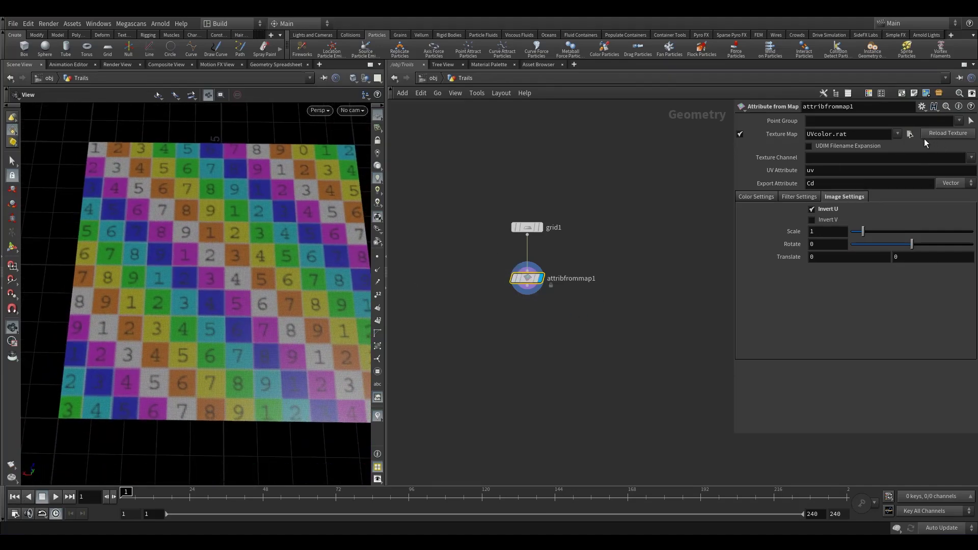
- Load the starry night image from the project's tex folder as the Attribute from Map node's texture map
{"action": "left_click", "coordinate": [909, 134]}
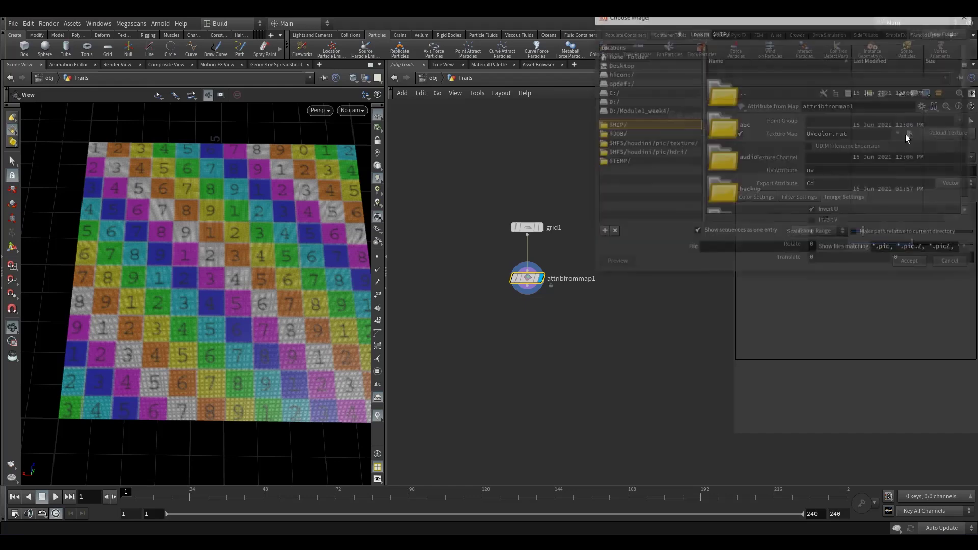
{"action": "scroll", "coordinate": [759, 168], "scroll_direction": "down", "scroll_amount": 3}
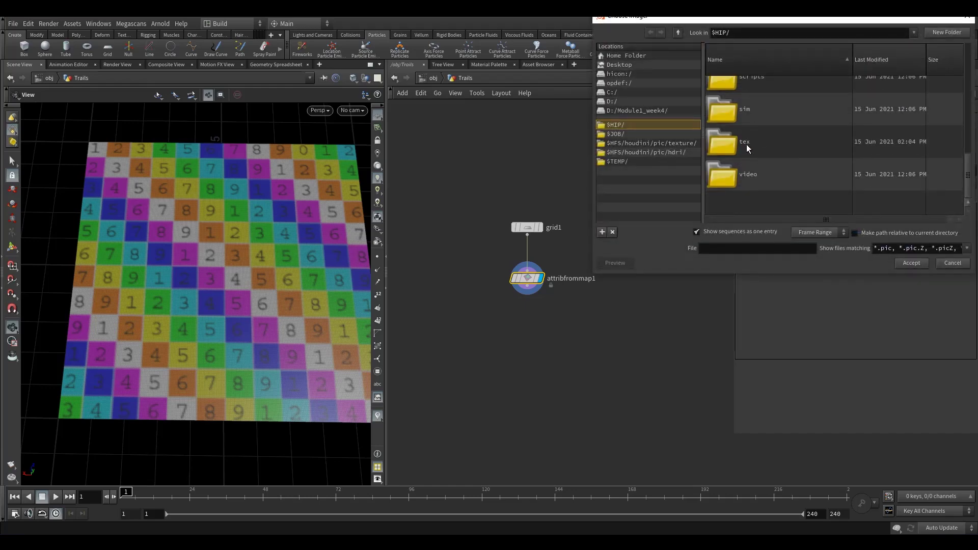
{"action": "double_click", "coordinate": [745, 142]}
{"action": "left_click", "coordinate": [766, 127]}
{"action": "left_click", "coordinate": [910, 263]}
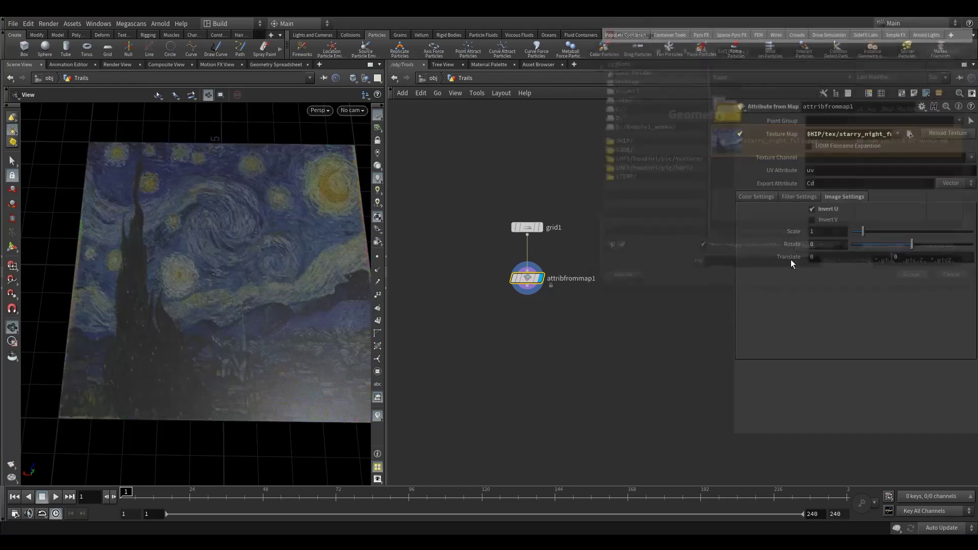
{"action": "mouse_move", "coordinate": [218, 284]}
{"action": "left_mouse_down"}
{"action": "mouse_move", "coordinate": [227, 280]}
{"action": "mouse_move", "coordinate": [194, 283]}
{"action": "mouse_move", "coordinate": [170, 308]}
{"action": "mouse_move", "coordinate": [220, 299]}
{"action": "mouse_move", "coordinate": [207, 278]}
{"action": "left_mouse_up"}
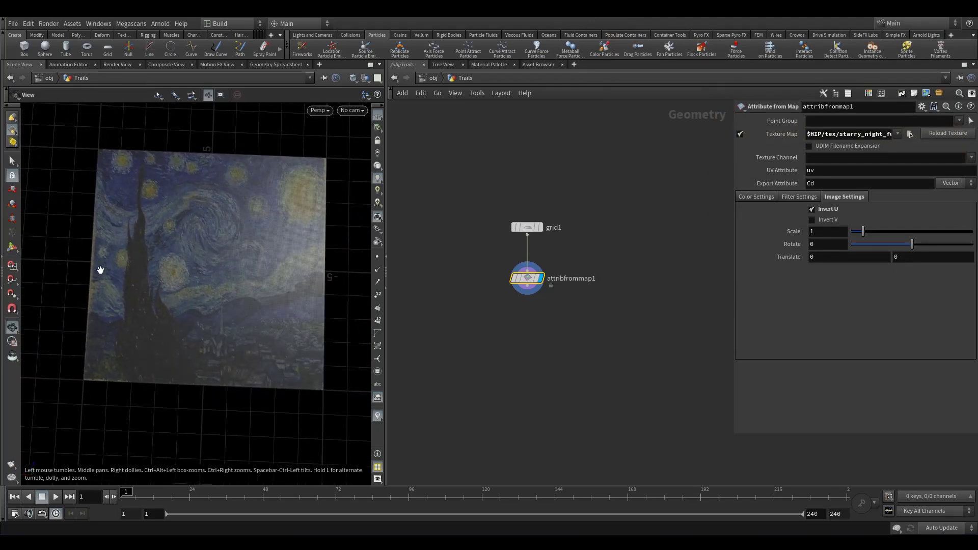
{"action": "left_click_drag", "start_coordinate": [146, 207], "coordinate": [300, 250]}
- Set the grid's second size value to 8.5 so its proportions suit the painting
{"action": "left_click", "coordinate": [527, 227]}
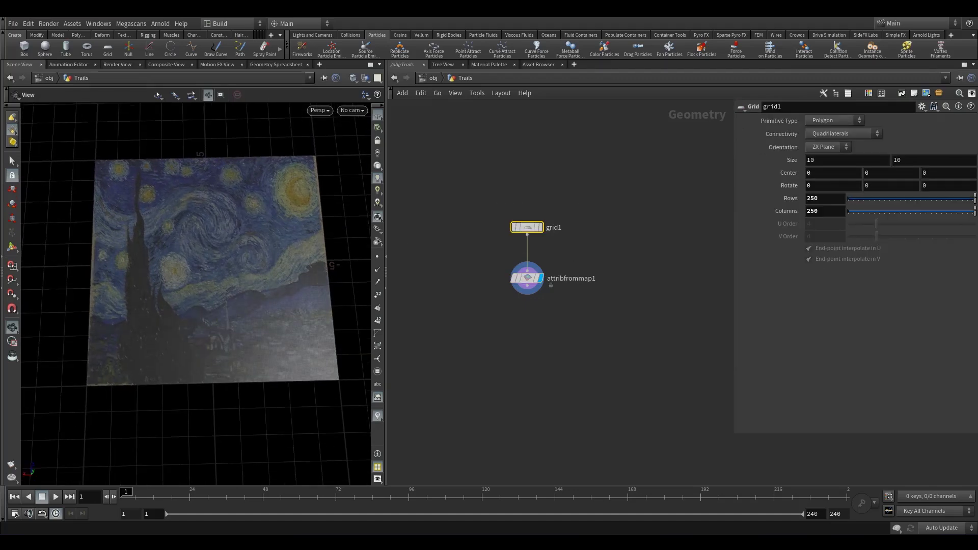
{"action": "middle_click_drag", "start_coordinate": [933, 160], "coordinate": [858, 160]}
{"action": "left_click_drag", "start_coordinate": [265, 285], "coordinate": [338, 280]}
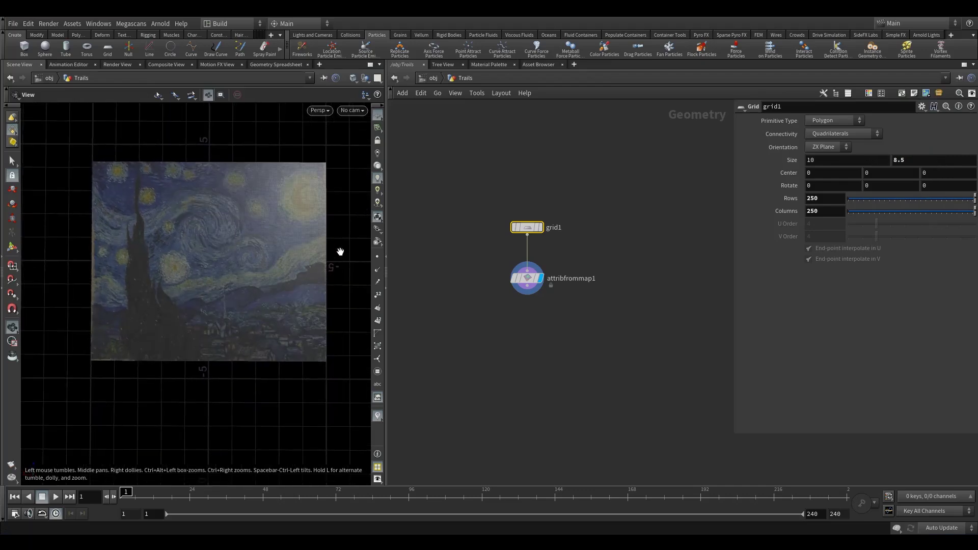
{"action": "scroll", "coordinate": [266, 264], "scroll_direction": "up", "scroll_amount": 5}
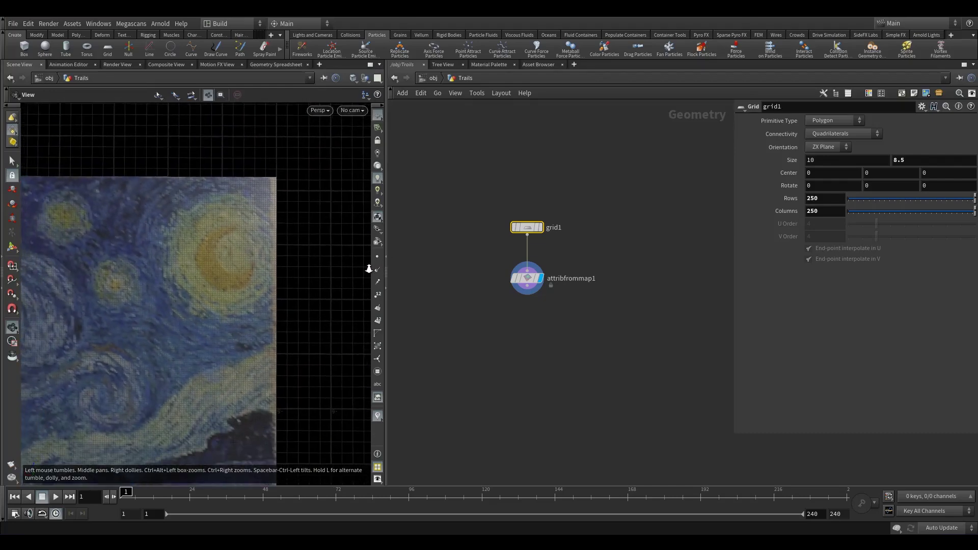
{"action": "scroll", "coordinate": [249, 284], "scroll_direction": "down", "scroll_amount": 5}
{"action": "left_click_drag", "start_coordinate": [249, 284], "coordinate": [418, 258]}
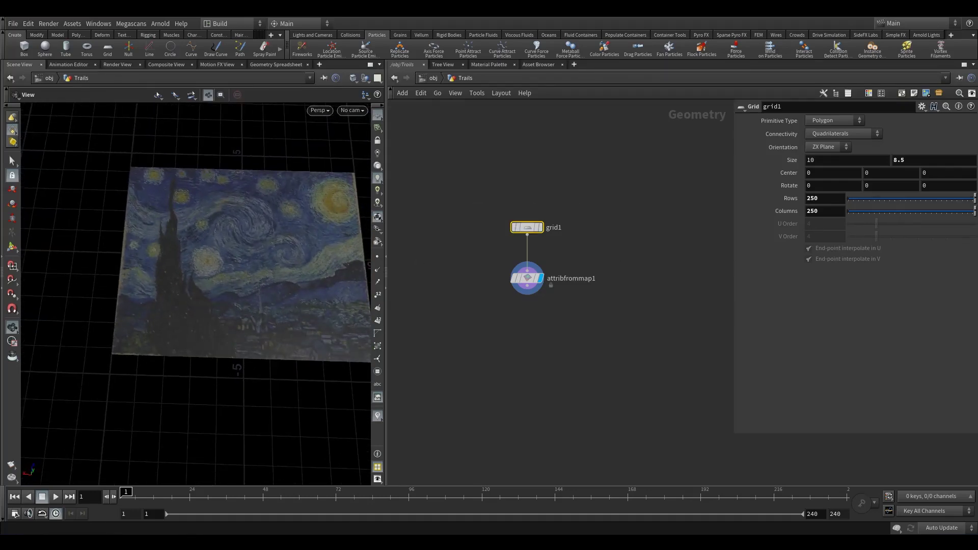
- Set the grid's rows and columns to 1000 each and check its point count in the node info
{"action": "double_click", "coordinate": [817, 199]}
{"action": "type", "text": "1000"}
{"action": "key", "text": "Return"}
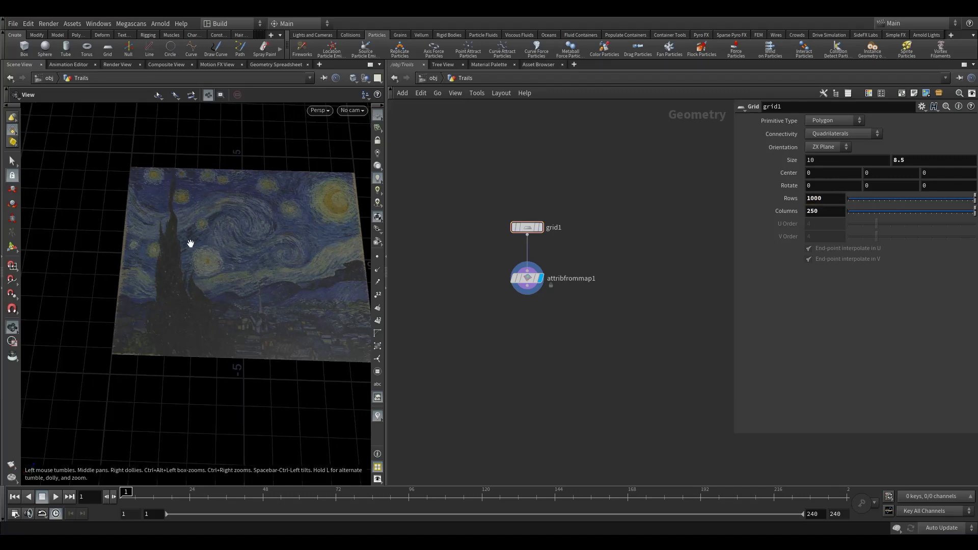
{"action": "left_click_drag", "start_coordinate": [813, 211], "coordinate": [642, 229]}
{"action": "type", "text": "100"}
{"action": "key", "text": "Return"}
{"action": "left_click_drag", "start_coordinate": [246, 282], "coordinate": [183, 267]}
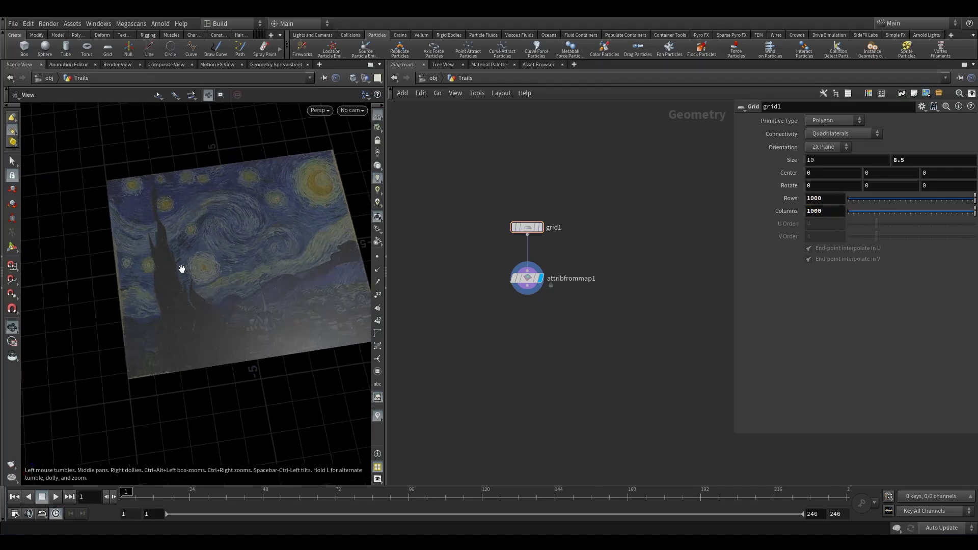
{"action": "scroll", "coordinate": [184, 266], "scroll_direction": "up", "scroll_amount": 10}
{"action": "left_click", "coordinate": [502, 230]}
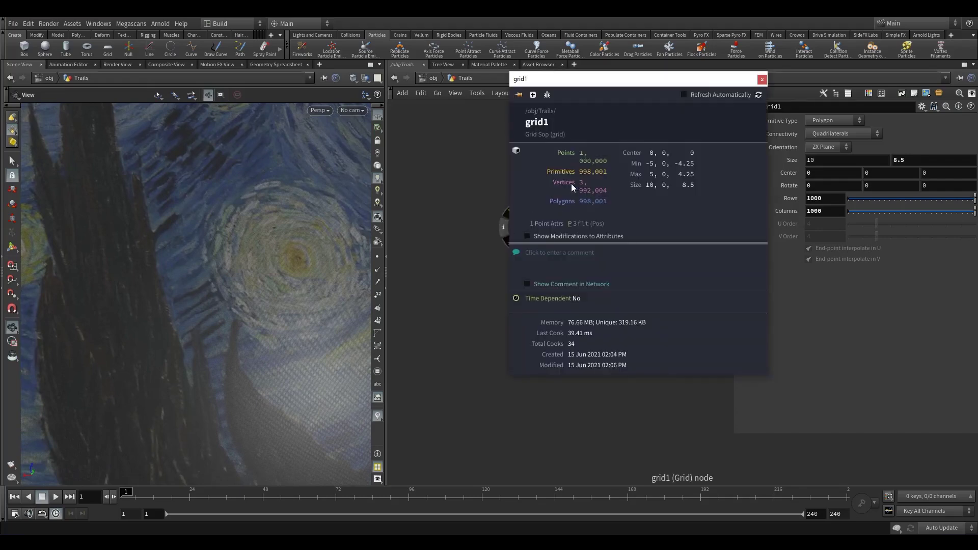
{"action": "left_click", "coordinate": [760, 81]}
{"action": "mouse_move", "coordinate": [273, 323]}
{"action": "left_mouse_down"}
{"action": "mouse_move", "coordinate": [268, 299]}
{"action": "mouse_move", "coordinate": [321, 304]}
{"action": "mouse_move", "coordinate": [258, 312]}
{"action": "mouse_move", "coordinate": [253, 285]}
{"action": "mouse_move", "coordinate": [164, 356]}
{"action": "mouse_move", "coordinate": [228, 337]}
{"action": "left_mouse_up"}
- Add a Scatter node below the Attribute from Map node, connected to its output, and display its result
{"action": "left_click", "coordinate": [525, 281]}
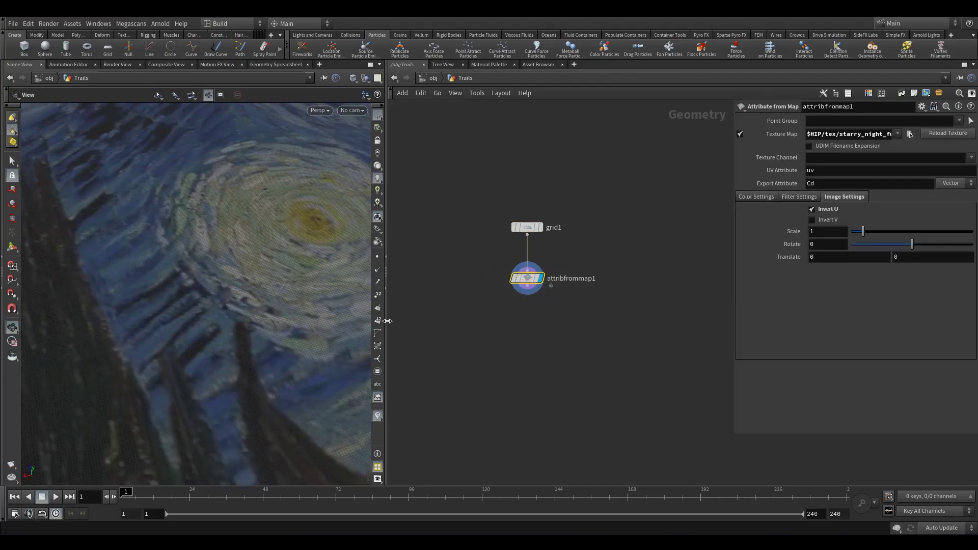
{"action": "key", "text": "Tab"}
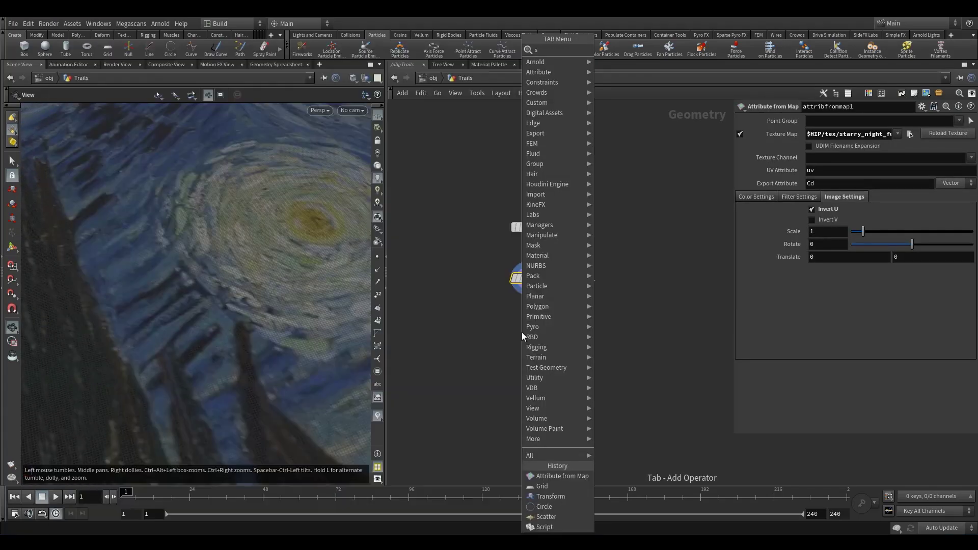
{"action": "type", "text": "sc"}
{"action": "left_click", "coordinate": [637, 50]}
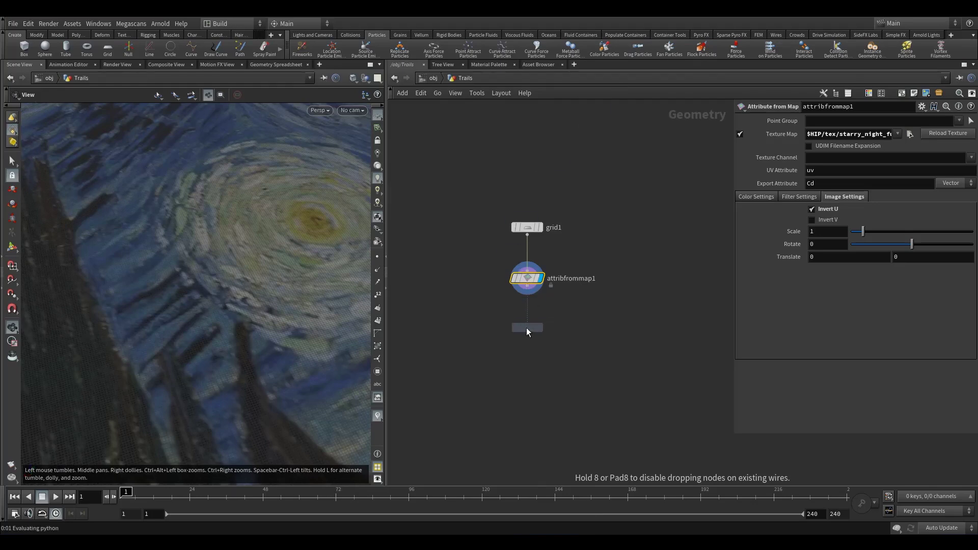
{"action": "left_click", "coordinate": [526, 328]}
{"action": "left_click", "coordinate": [539, 329]}
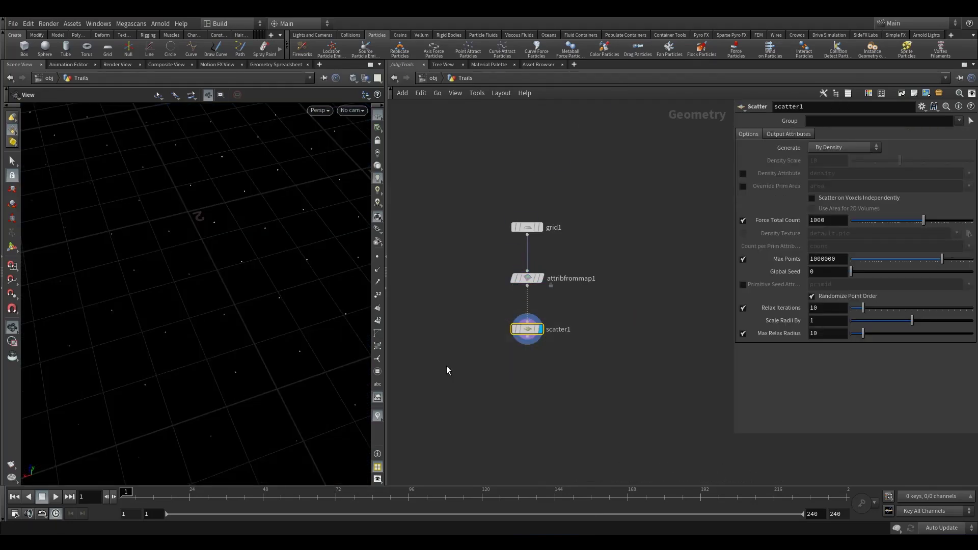
- Increase the particle point size in the viewport's display options so the scattered points are easier to see
{"action": "key", "text": "d"}
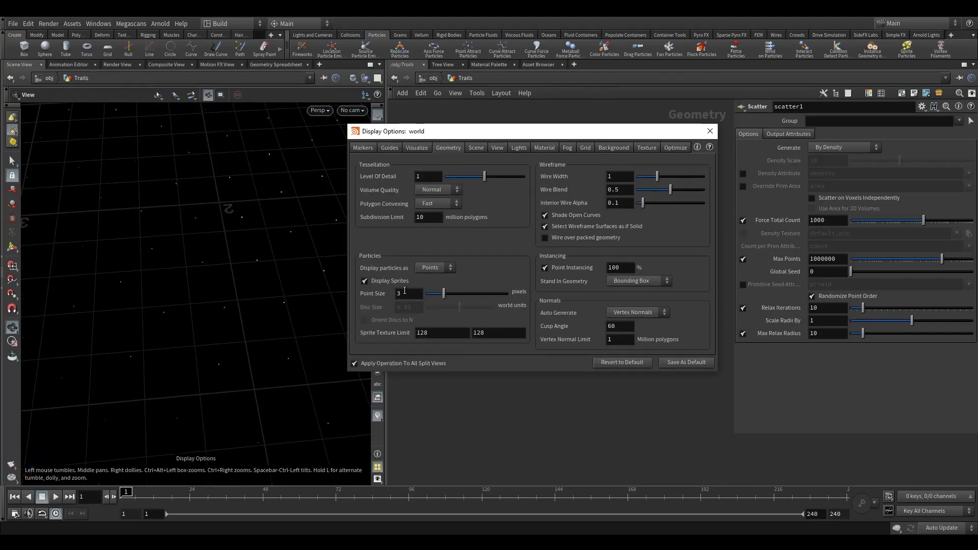
{"action": "left_click_drag", "start_coordinate": [444, 294], "coordinate": [509, 294]}
{"action": "left_click_drag", "start_coordinate": [286, 306], "coordinate": [253, 300]}
{"action": "left_click", "coordinate": [709, 131]}
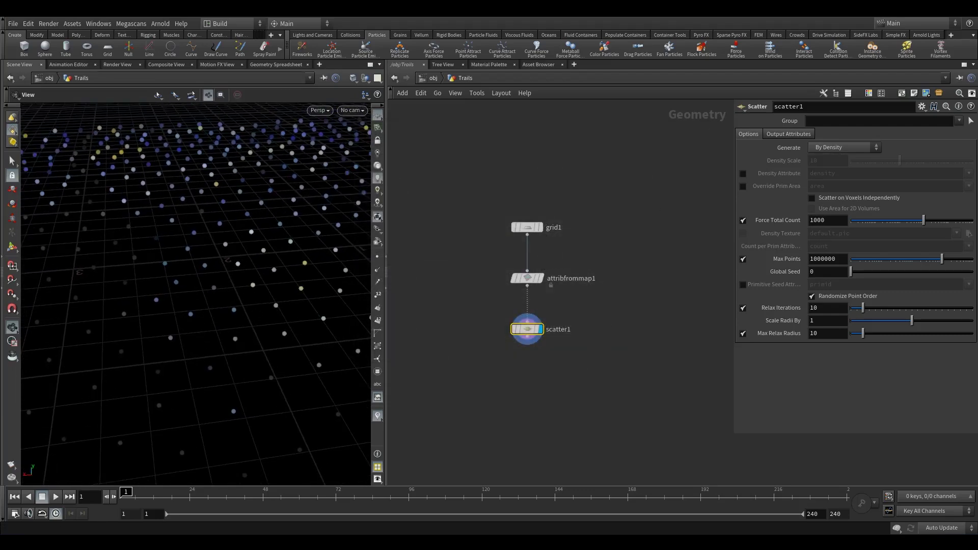
- Review the Scatter node's output attributes and set its Force Total Count to 1000000
{"action": "left_click", "coordinate": [789, 135]}
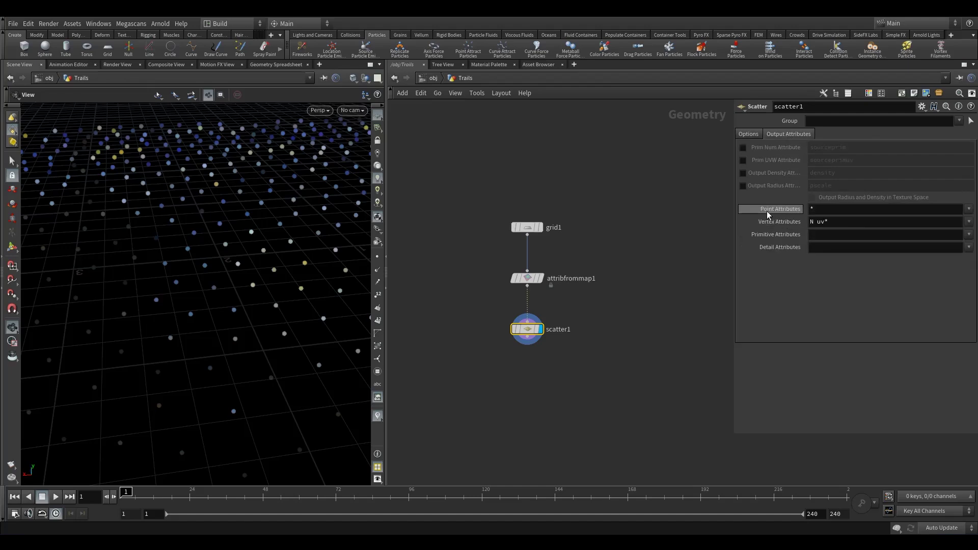
{"action": "left_click", "coordinate": [753, 136]}
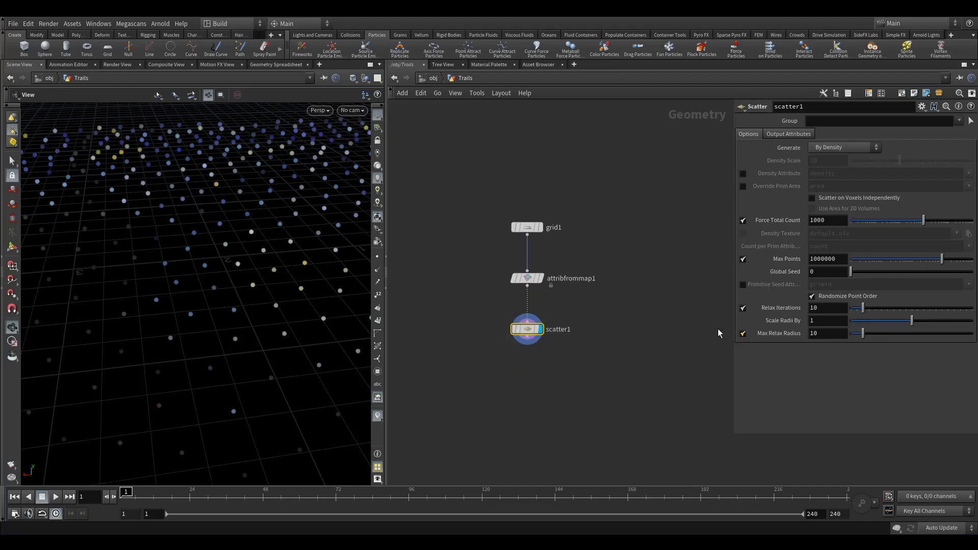
{"action": "left_click", "coordinate": [836, 220]}
{"action": "key", "text": "Return"}
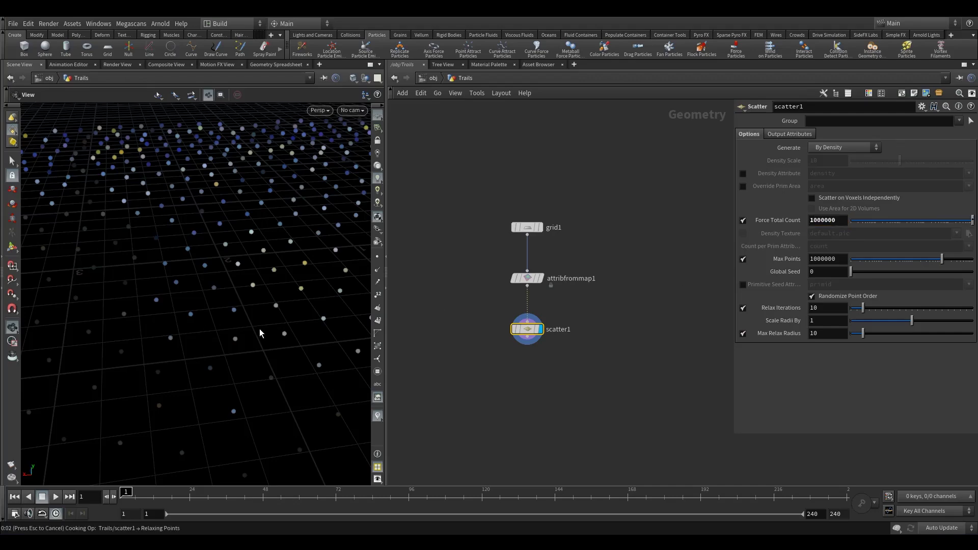
{"action": "mouse_move", "coordinate": [233, 356]}
{"action": "left_mouse_down"}
{"action": "mouse_move", "coordinate": [211, 313]}
{"action": "mouse_move", "coordinate": [208, 338]}
{"action": "mouse_move", "coordinate": [240, 334]}
{"action": "left_mouse_up"}
{"action": "mouse_move", "coordinate": [240, 334]}
{"action": "right_mouse_down"}
{"action": "mouse_move", "coordinate": [78, 396]}
{"action": "mouse_move", "coordinate": [307, 319]}
{"action": "mouse_move", "coordinate": [278, 339]}
{"action": "right_mouse_up"}
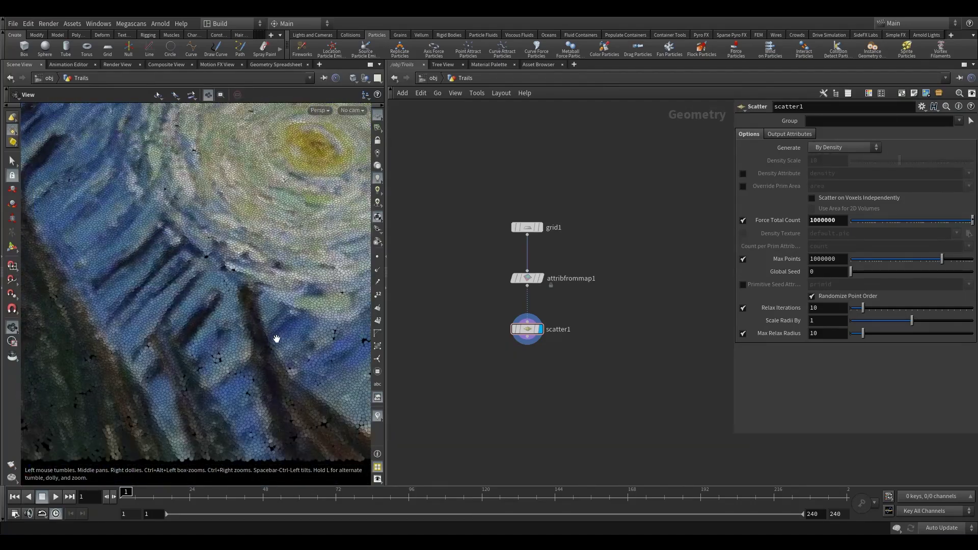
{"action": "left_click_drag", "start_coordinate": [278, 339], "coordinate": [282, 331]}
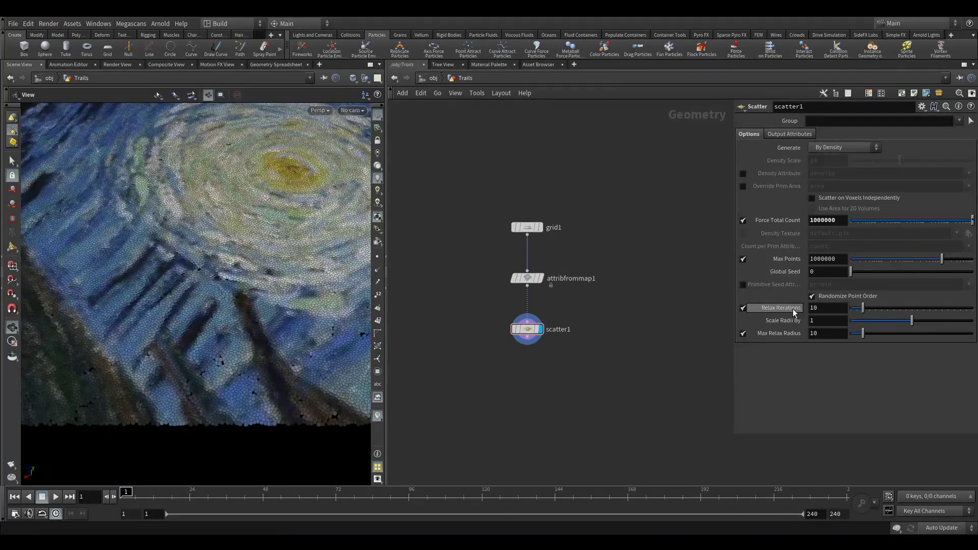